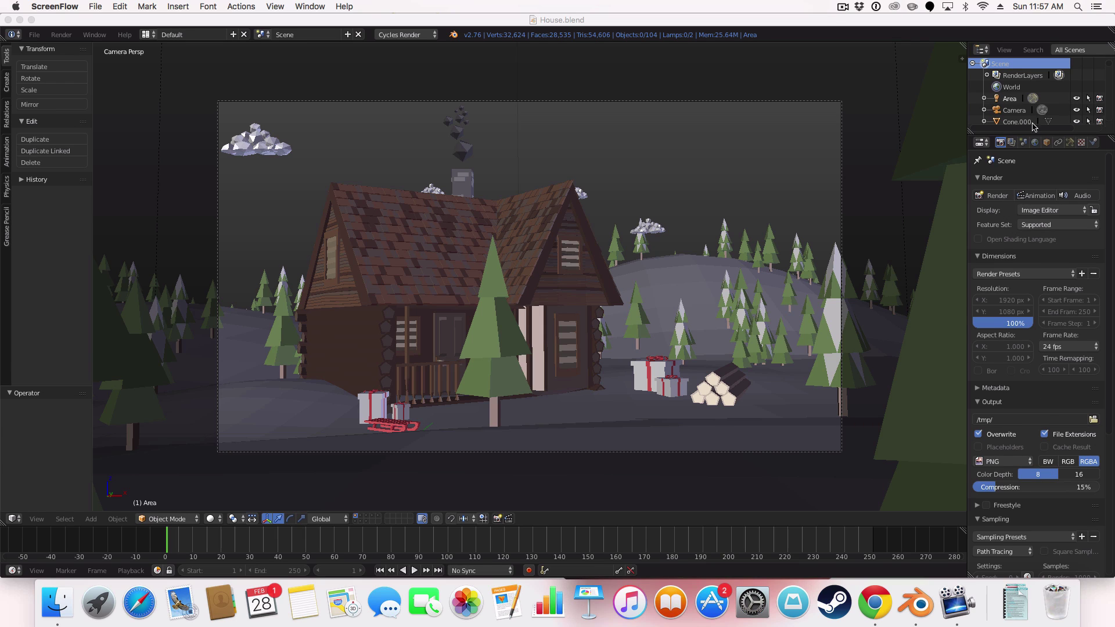
- Keep the render resolution at 100% and the output image in RGBA
left_click(1000, 148)
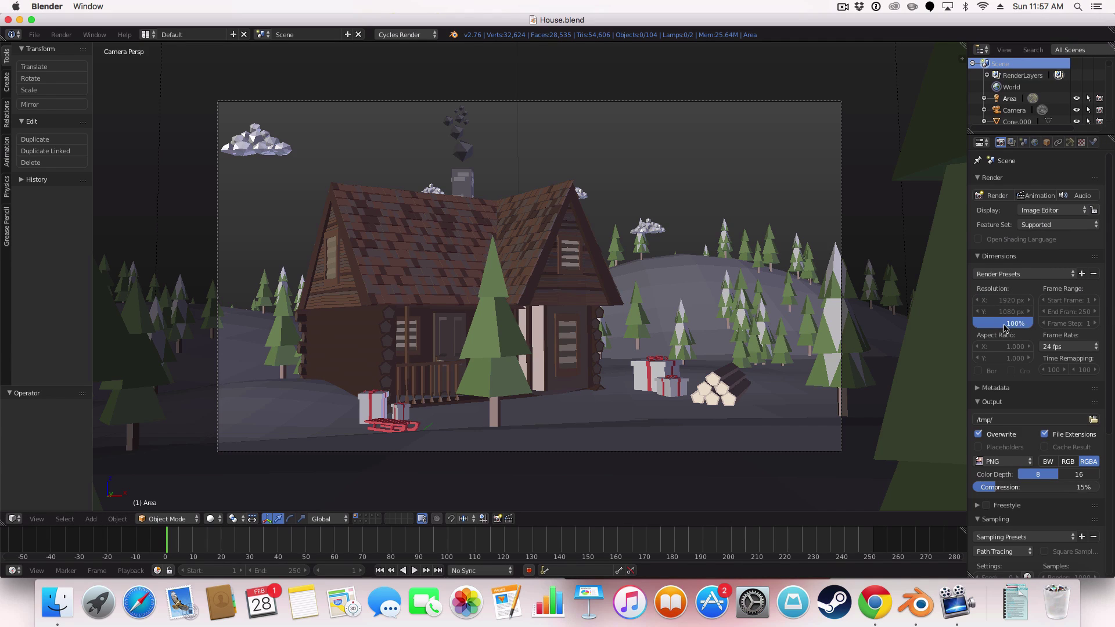
double_click(1003, 322)
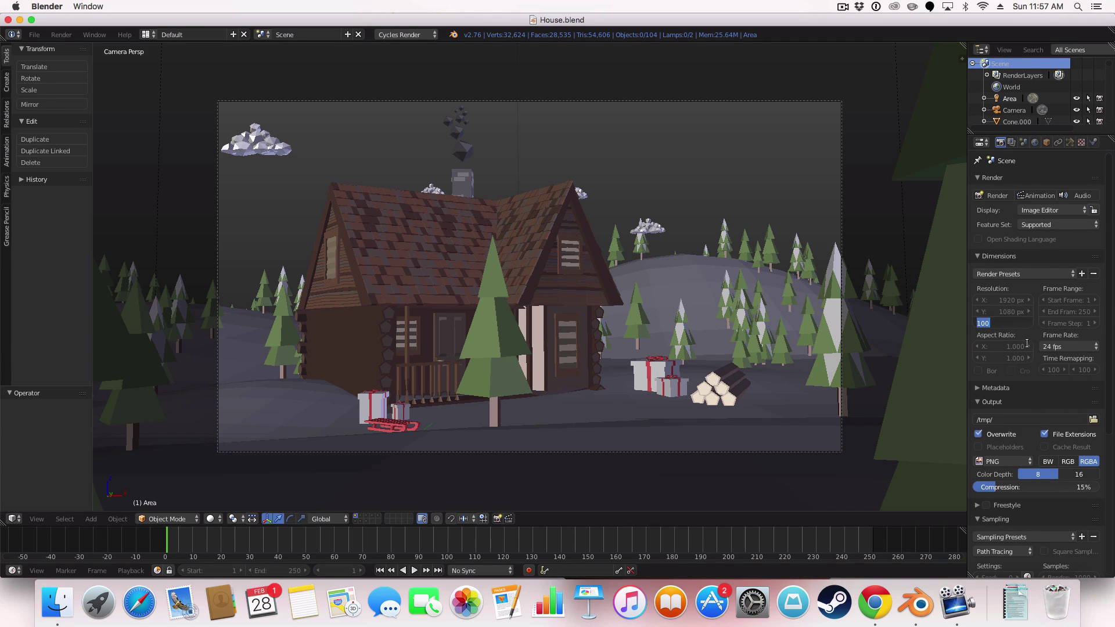
key("Return")
scroll(1027, 344, "down", 4)
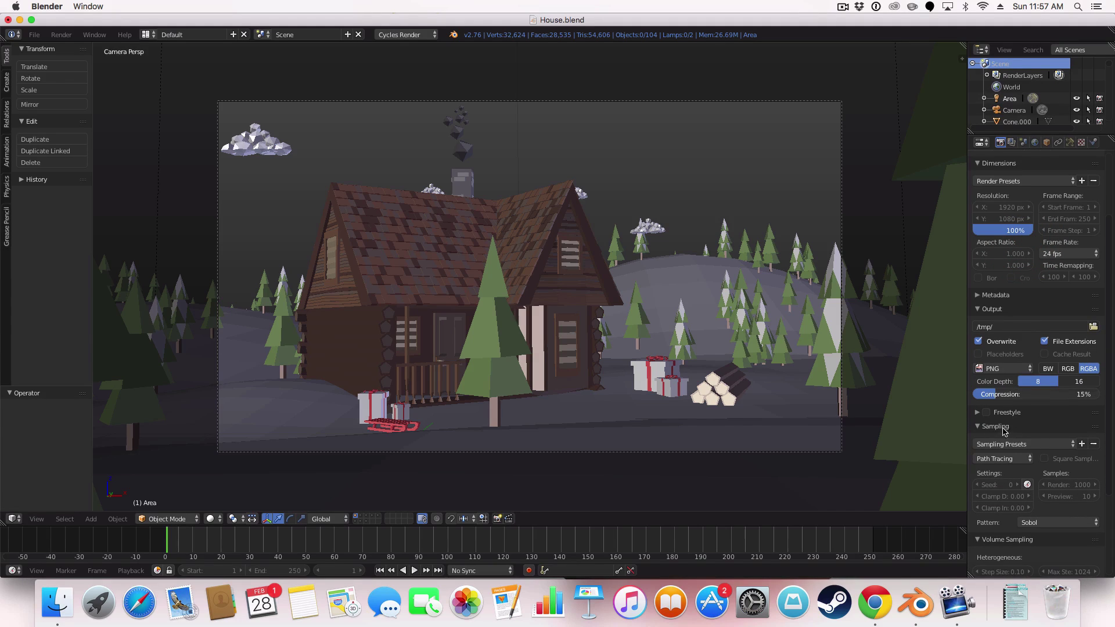
left_click(1075, 375)
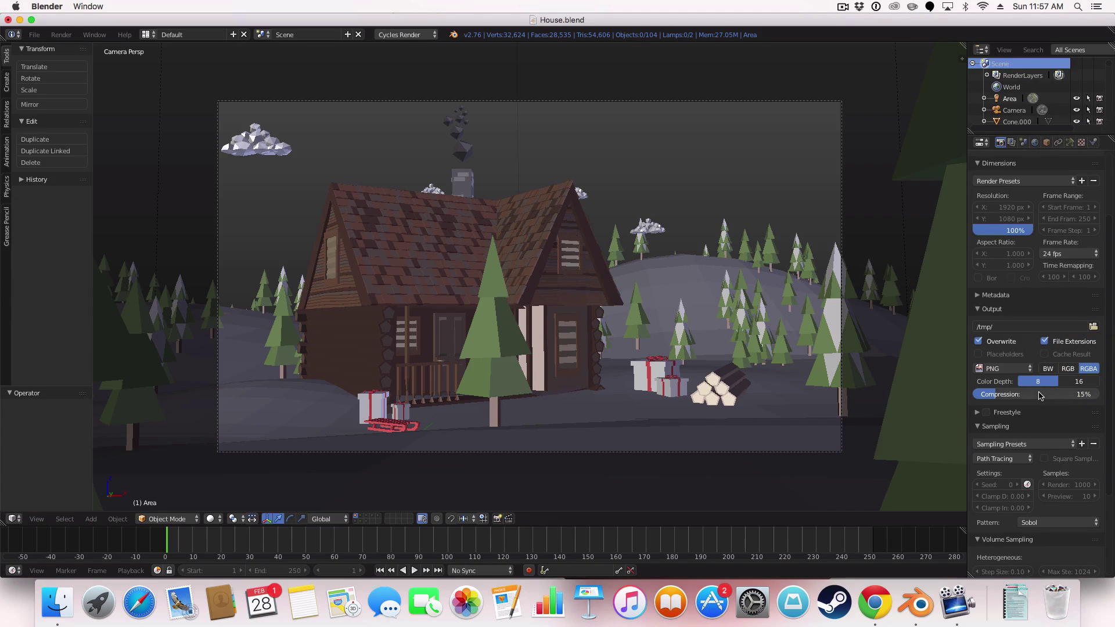
- Scroll down to the Film settings and collapse and re-expand that panel
scroll(1040, 392, "down", 4)
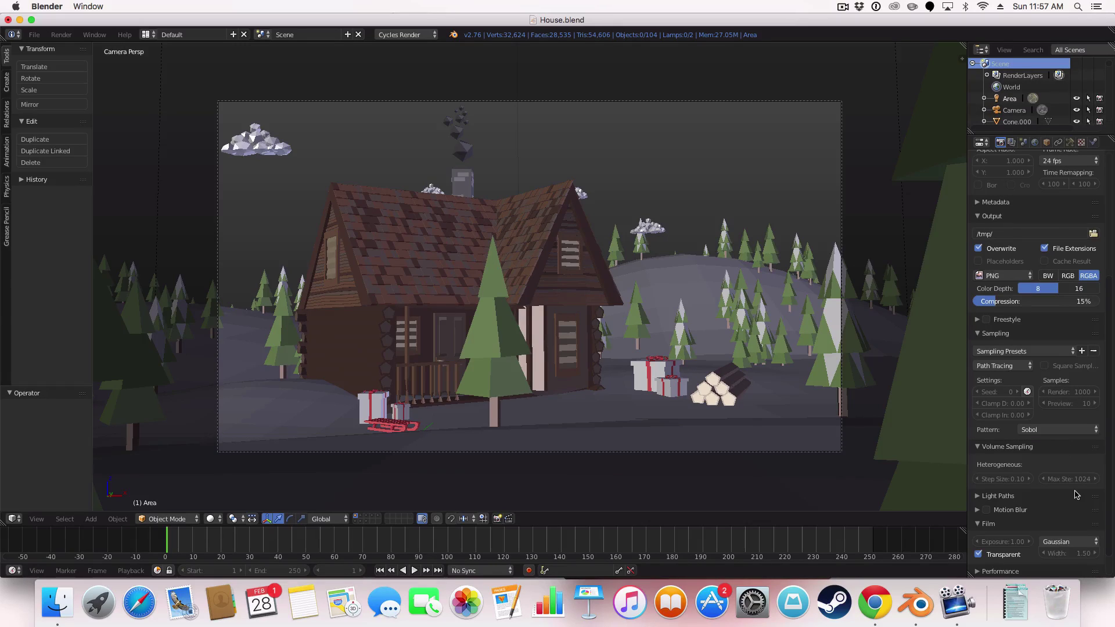
scroll(1060, 452, "down", 2)
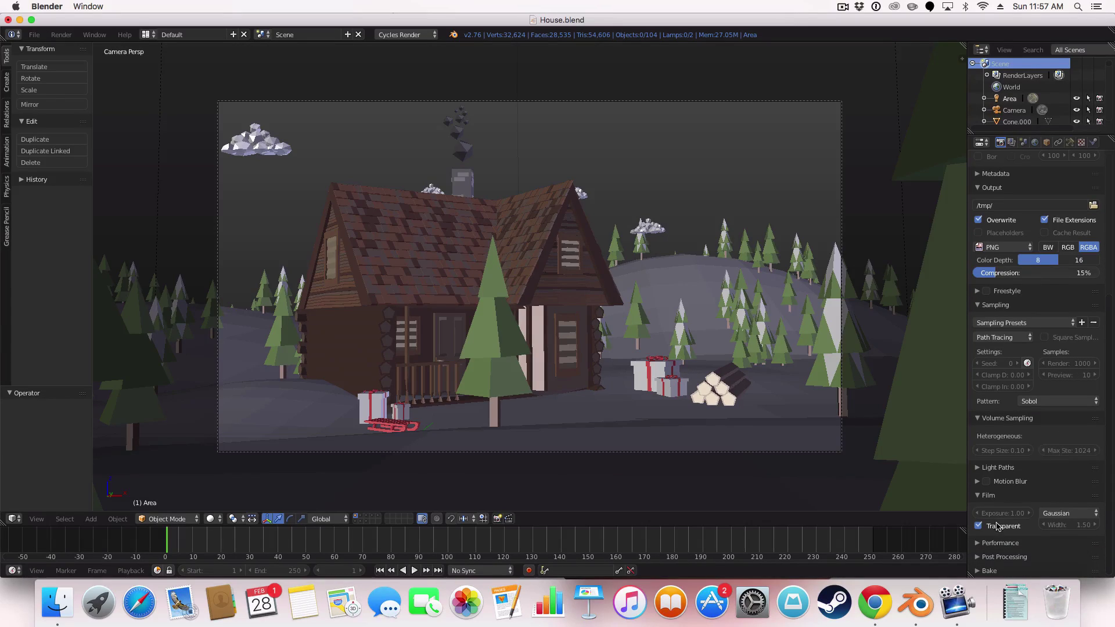
left_click(996, 495)
left_click(997, 495)
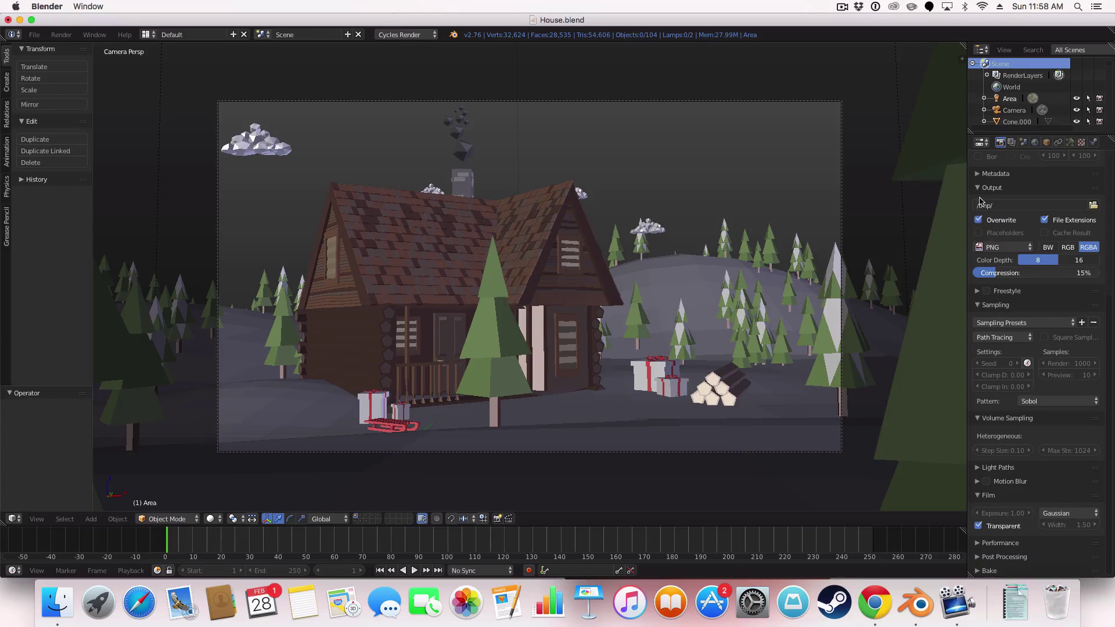
- Make the render layer use only the first scene layer, then show the Scene settings
left_click(1011, 142)
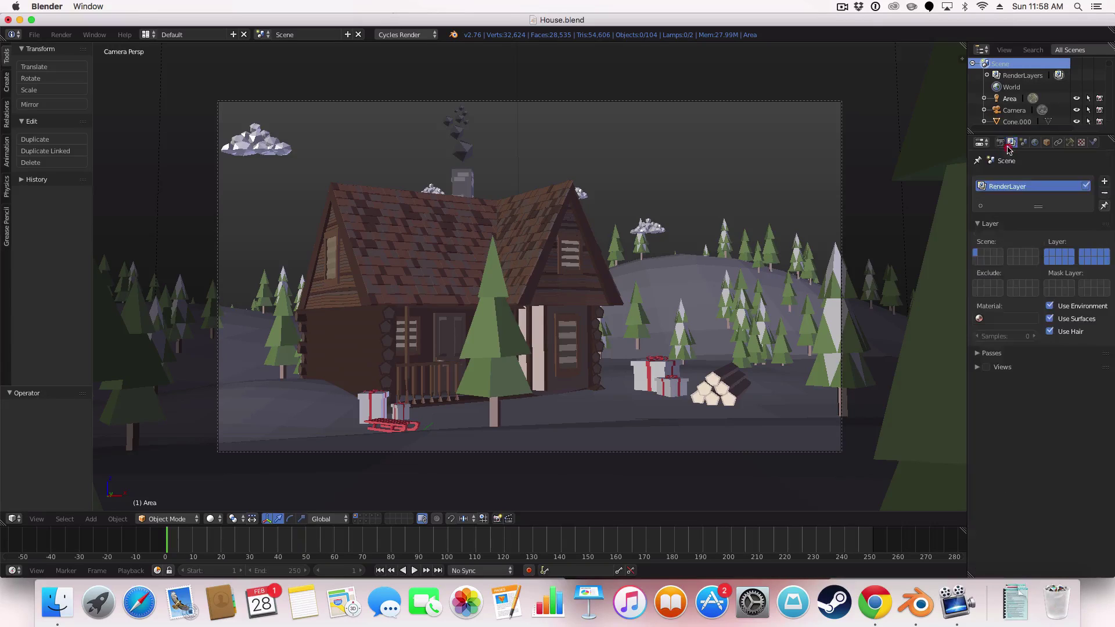
left_click(1046, 253)
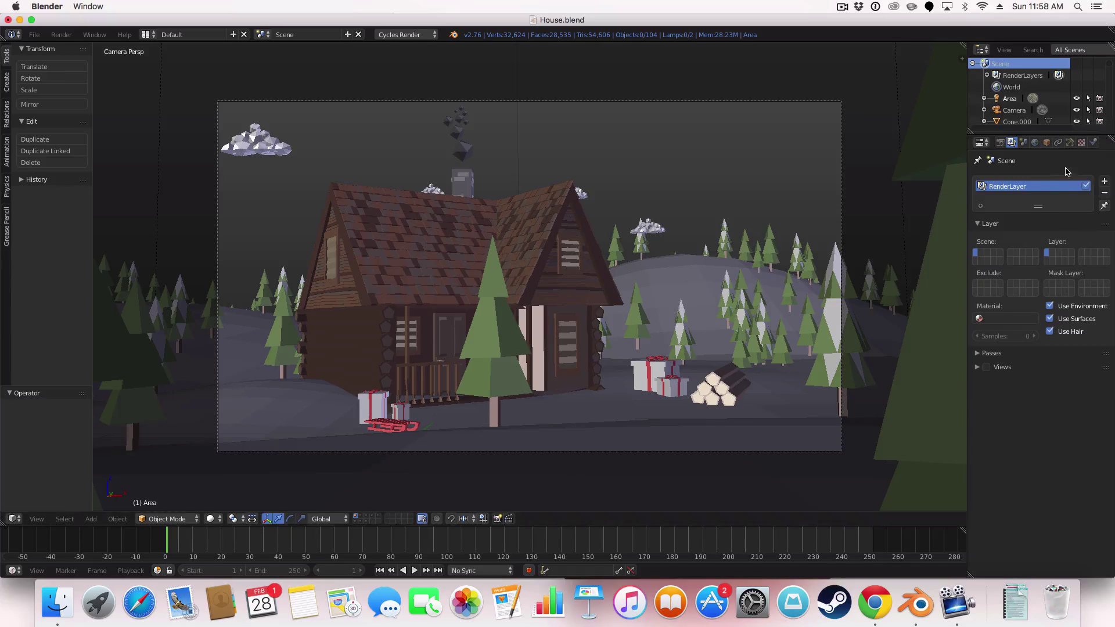
left_click(1025, 142)
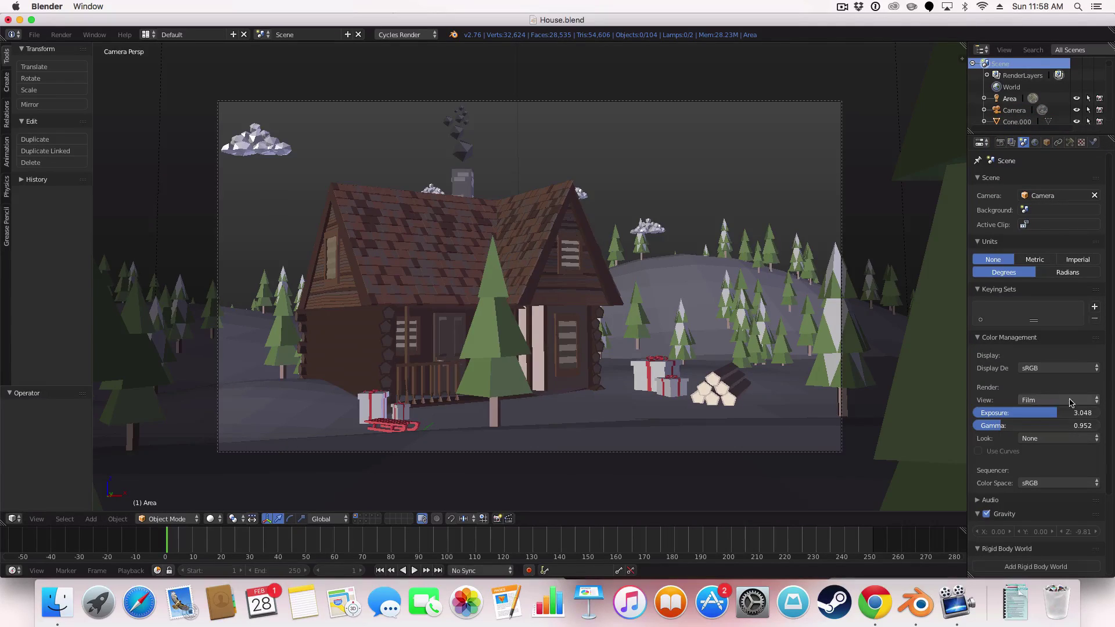
left_click(1040, 401)
left_click(1040, 403)
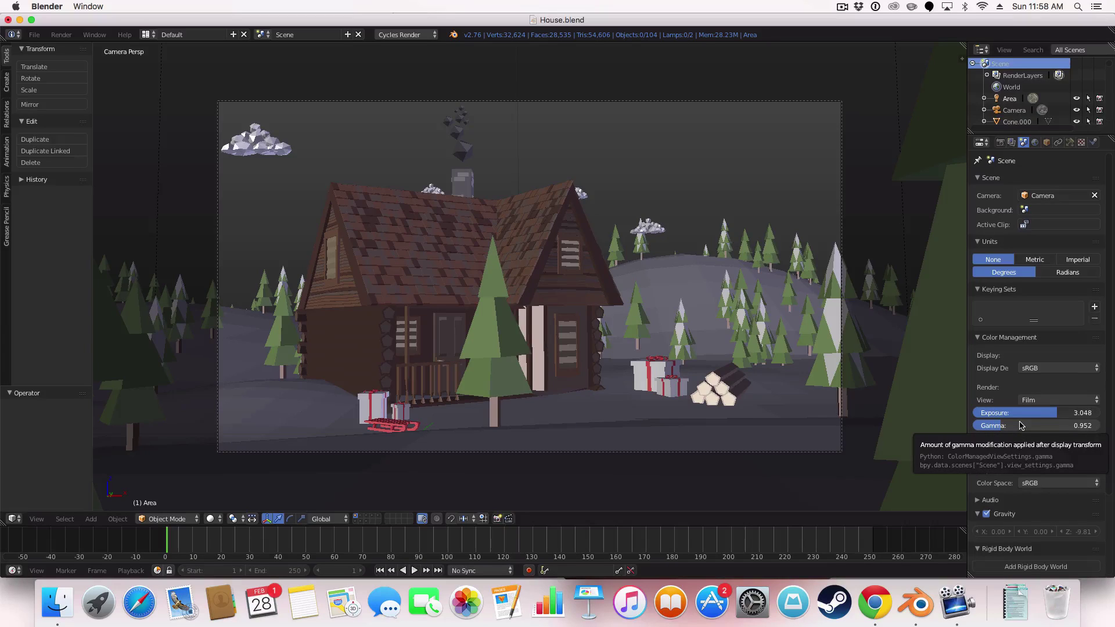
scroll(1001, 519, "down", 5)
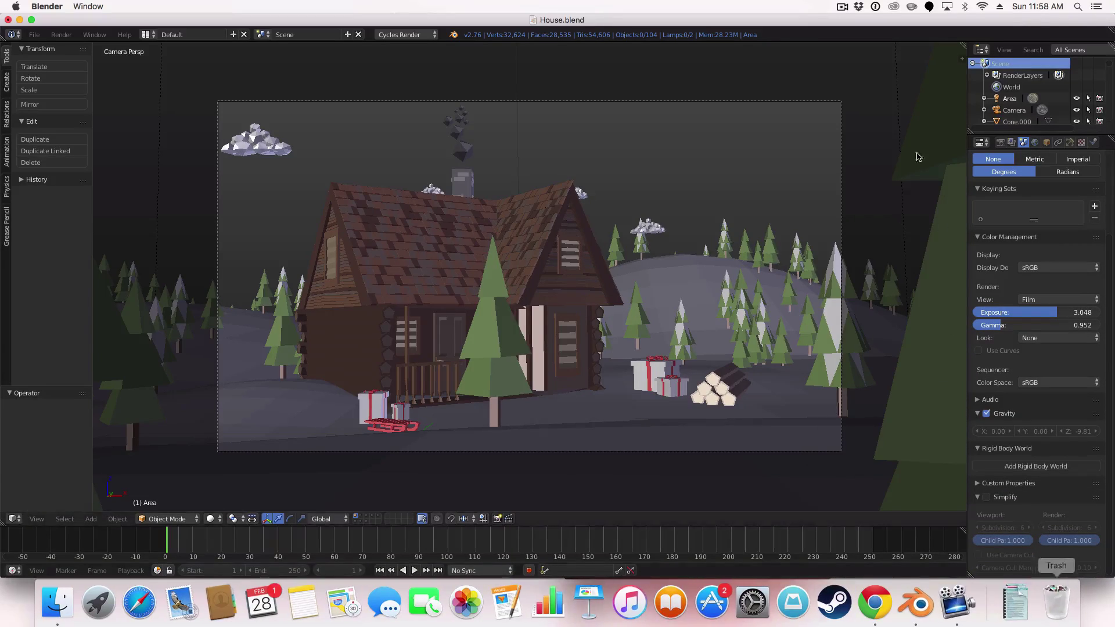
scroll(980, 287, "up", 5)
- Review the World settings, toggling Multiple Importance off and on and keeping Map Resolution at 2048
left_click(1035, 142)
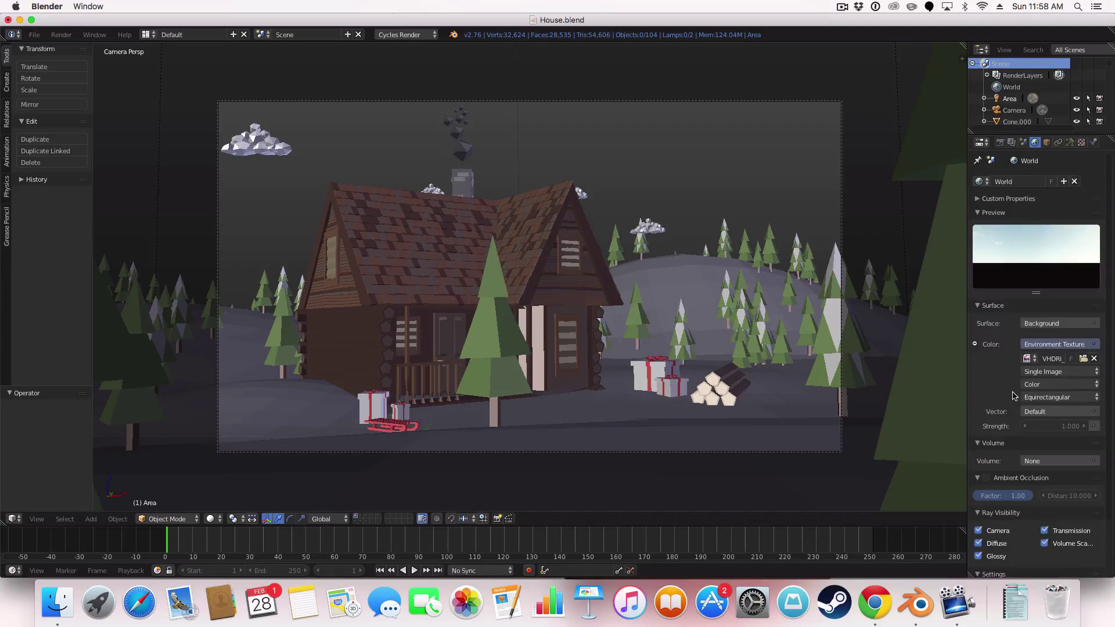
scroll(1013, 395, "down", 3)
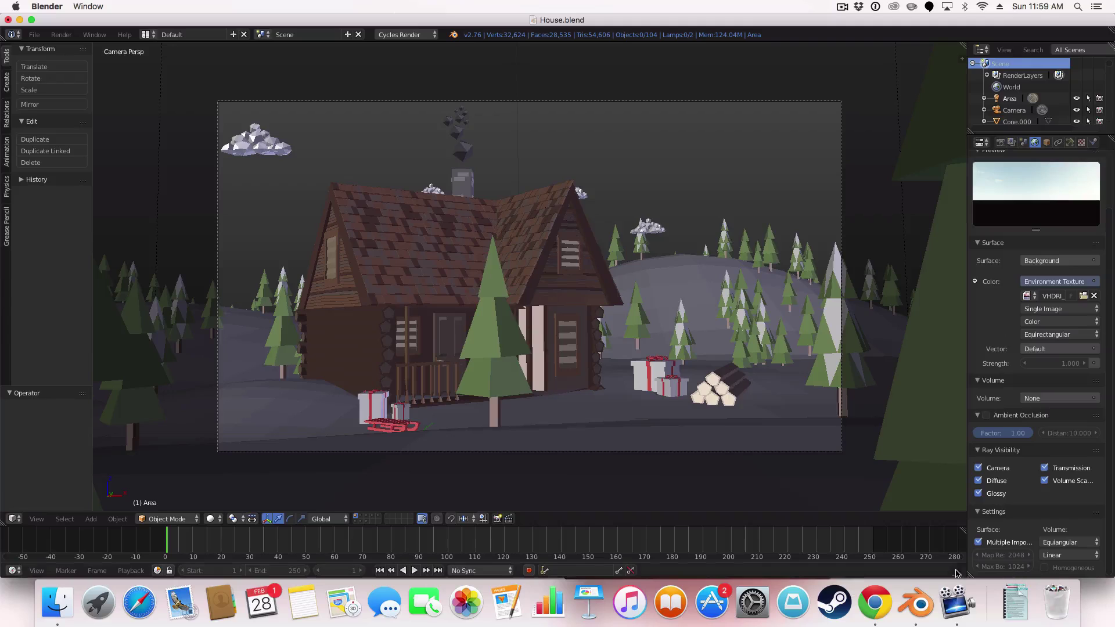
left_click(982, 543)
left_click(981, 543)
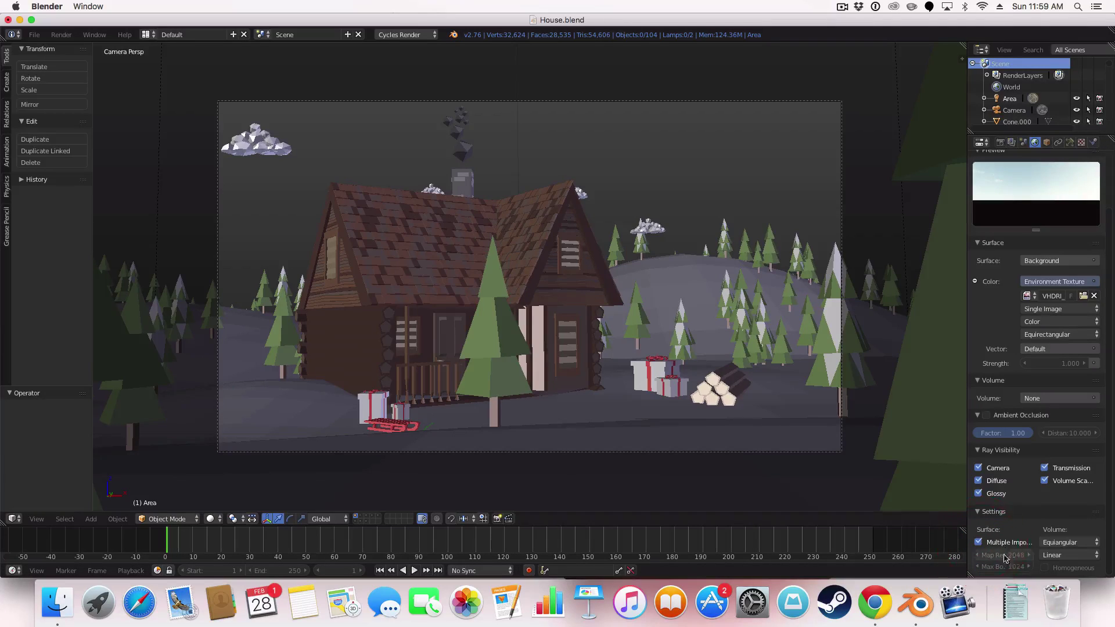
left_click(1003, 556)
left_click(1020, 527)
- Inspect the Area lamp's object, constraint and light settings (square emission, strength 100)
left_click(1049, 143)
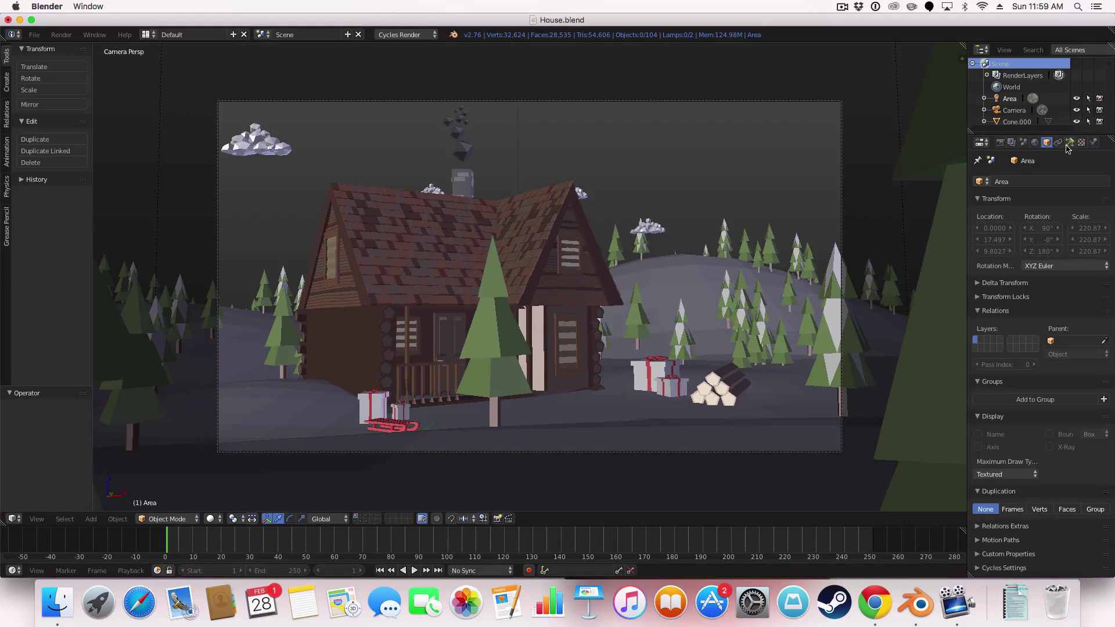
left_click(1058, 143)
left_click(1070, 144)
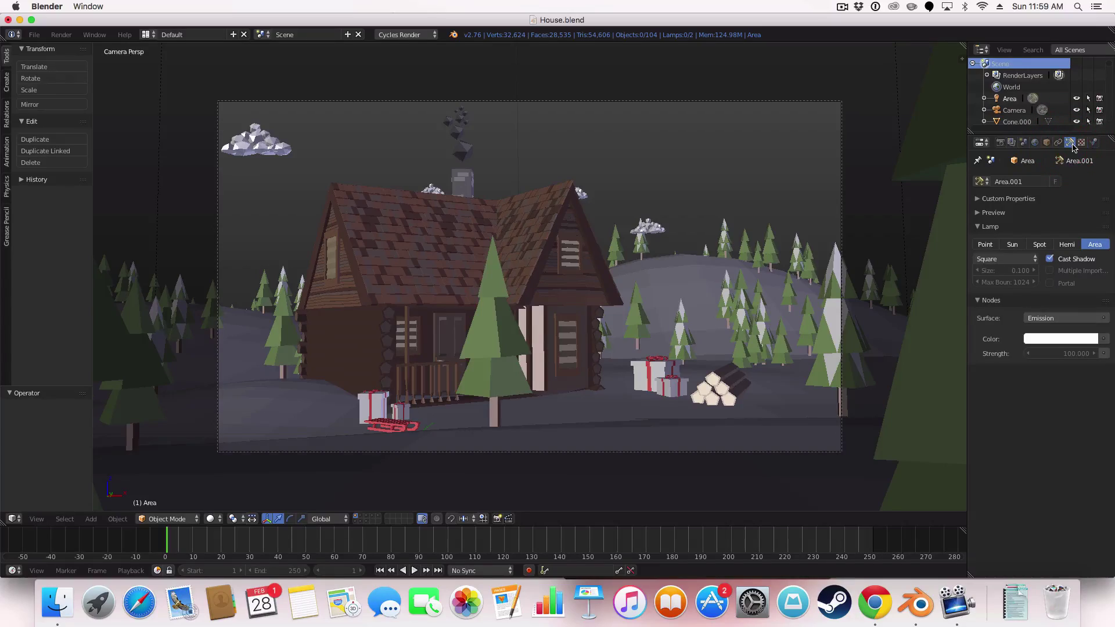
scroll(861, 166, "down", 5)
- Orbit and zoom out to see the whole snowy hill and cabin, then return to the World settings
middle_click_drag(846, 180, 734, 222)
scroll(733, 223, "down", 5)
middle_click_drag(801, 137, 833, 124)
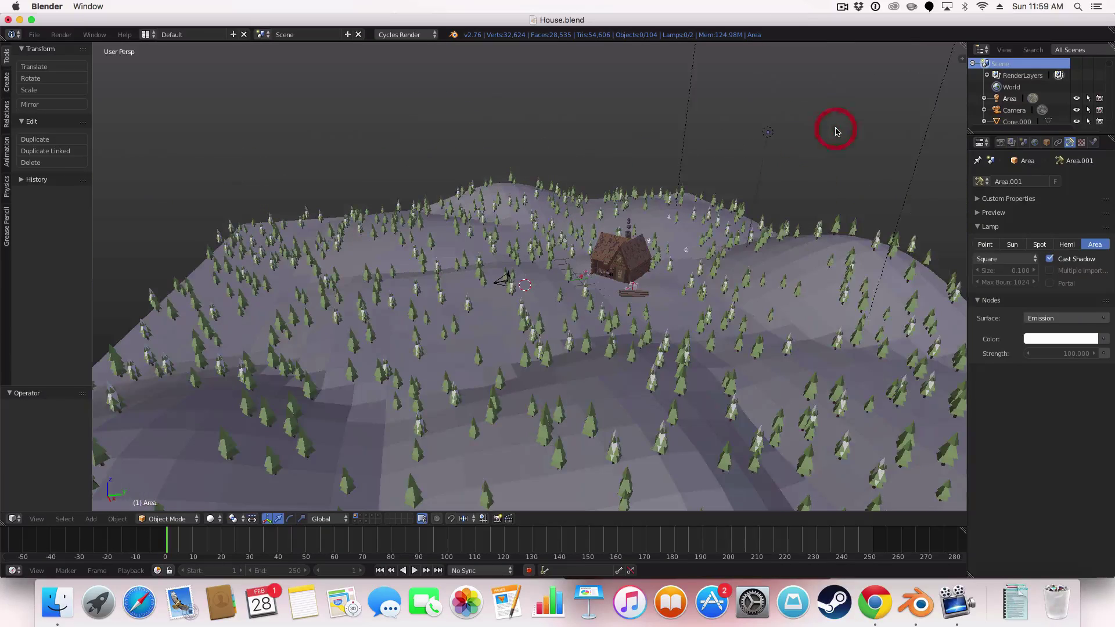
right_click(786, 137)
left_click(1024, 143)
left_click(1034, 143)
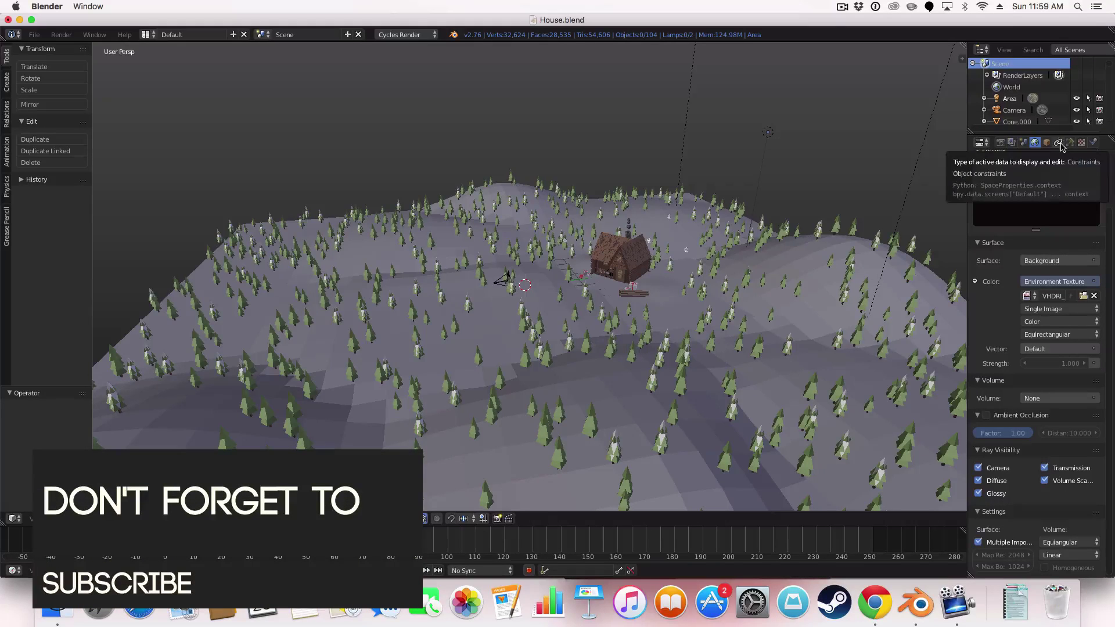
- Show the Render settings and move the view to a low angle among the trees beside the cabin
left_click(1000, 144)
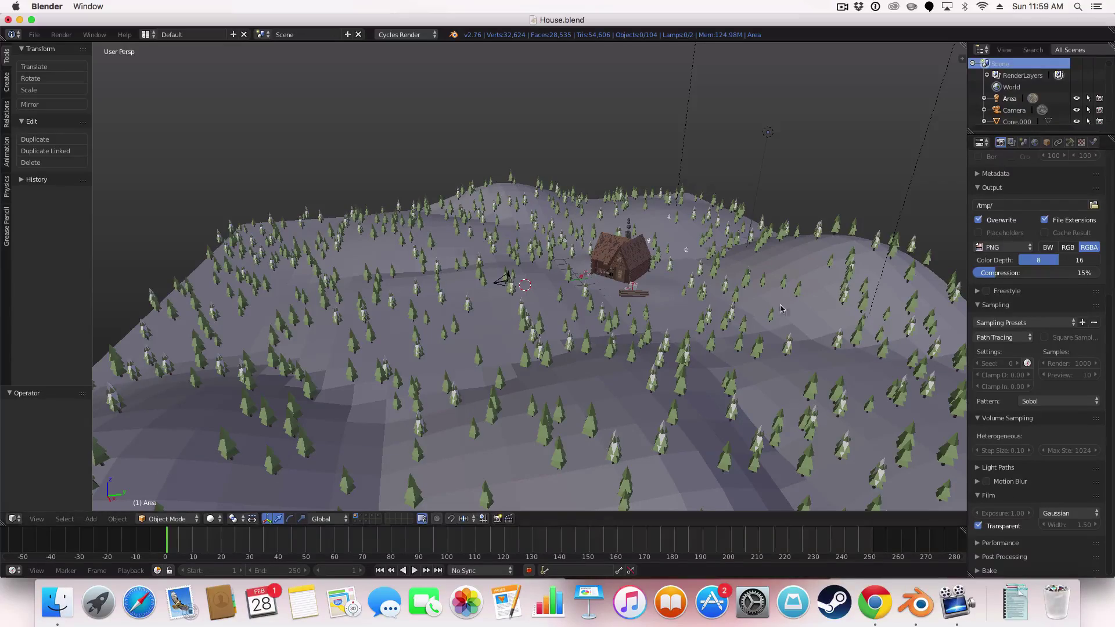
scroll(704, 217, "up", 6)
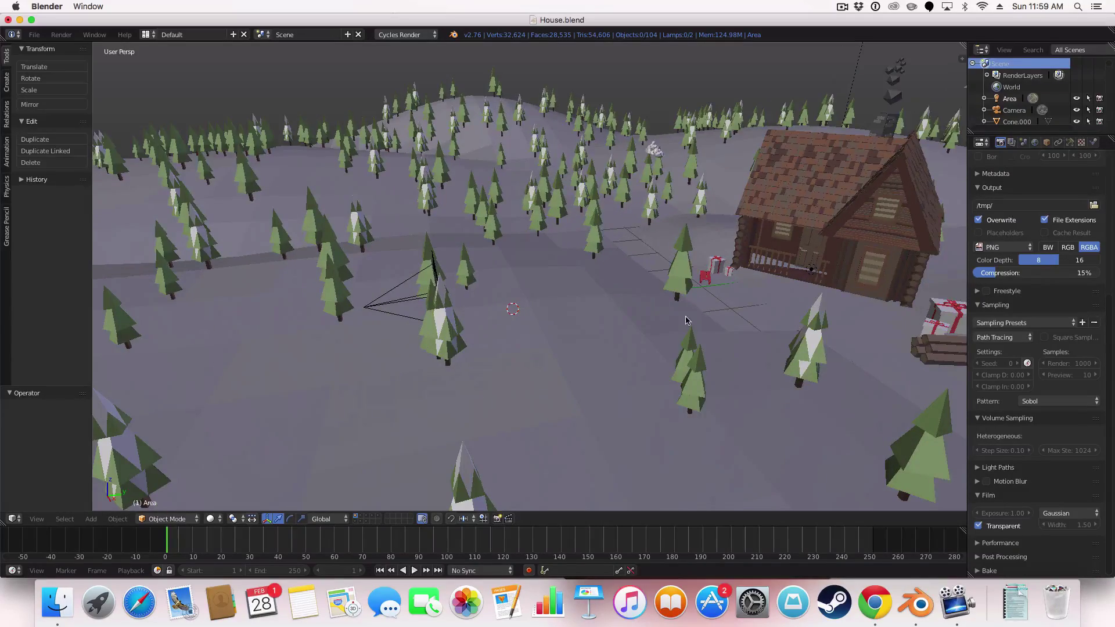
middle_click_drag(704, 216, 132, 324)
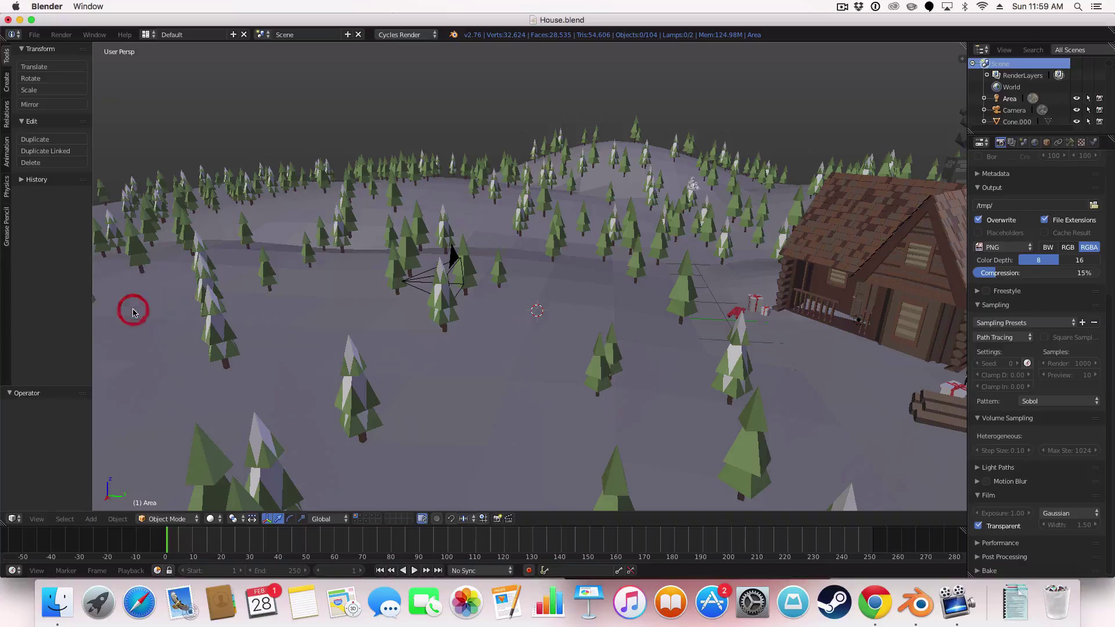